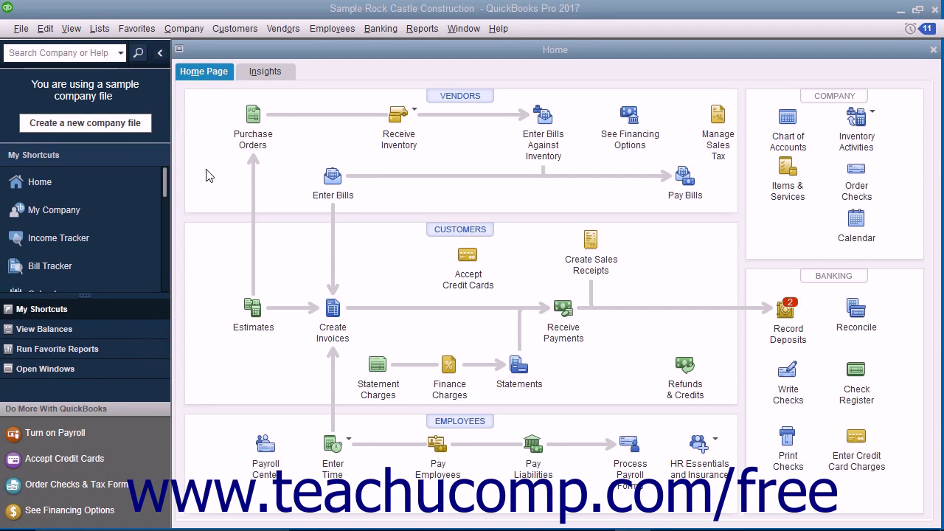
Open the Vendor Center from the Vendors menu and bring up the New Vendor options.
left_click(277, 28)
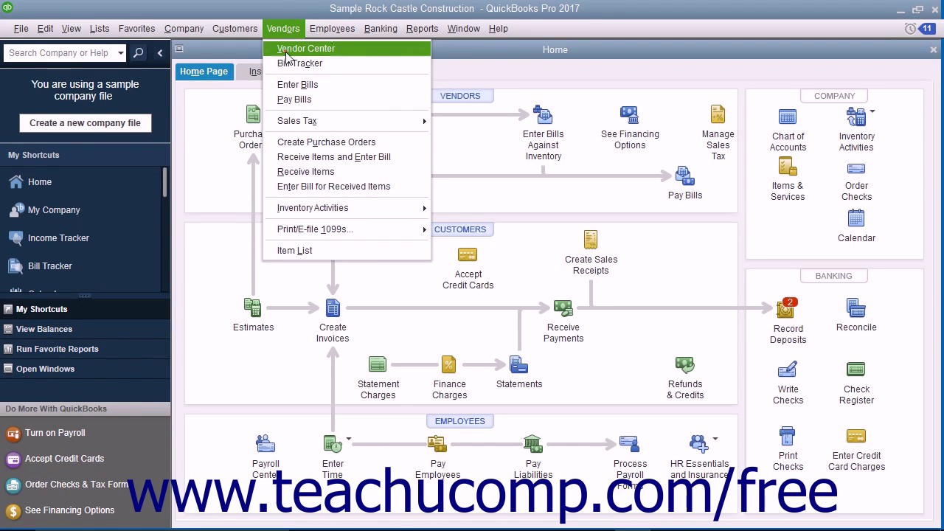
left_click(288, 49)
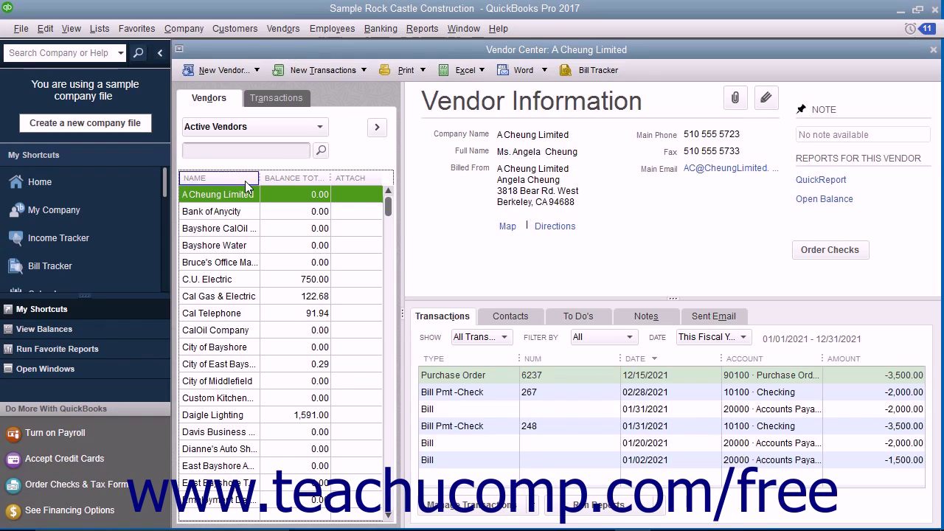
left_click(214, 104)
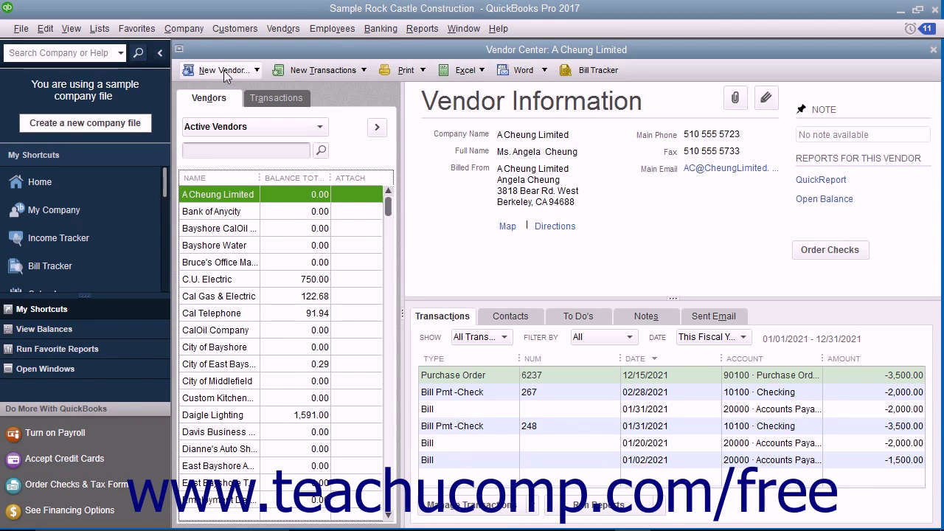
left_click(225, 71)
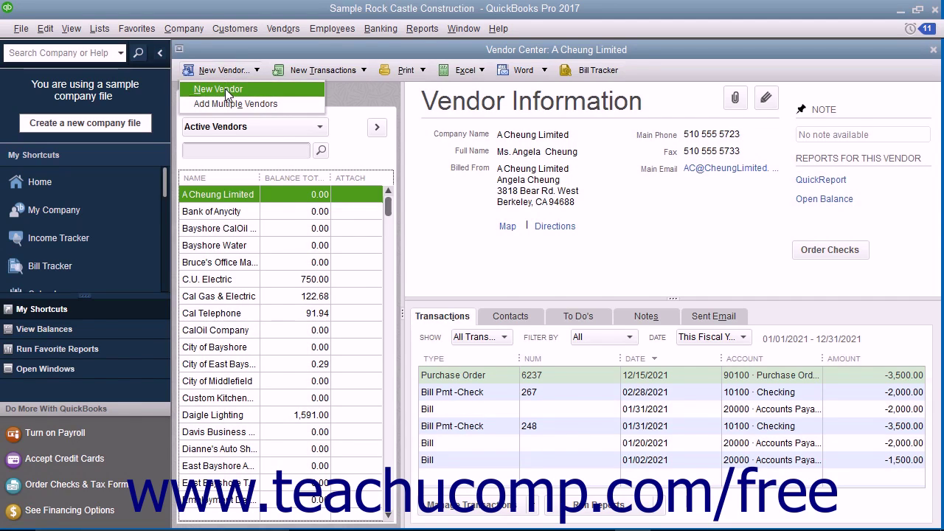
Start a new vendor named 'Anderson Electrical', leaving the opening balance blank as of 12/15/2021.
left_click(226, 90)
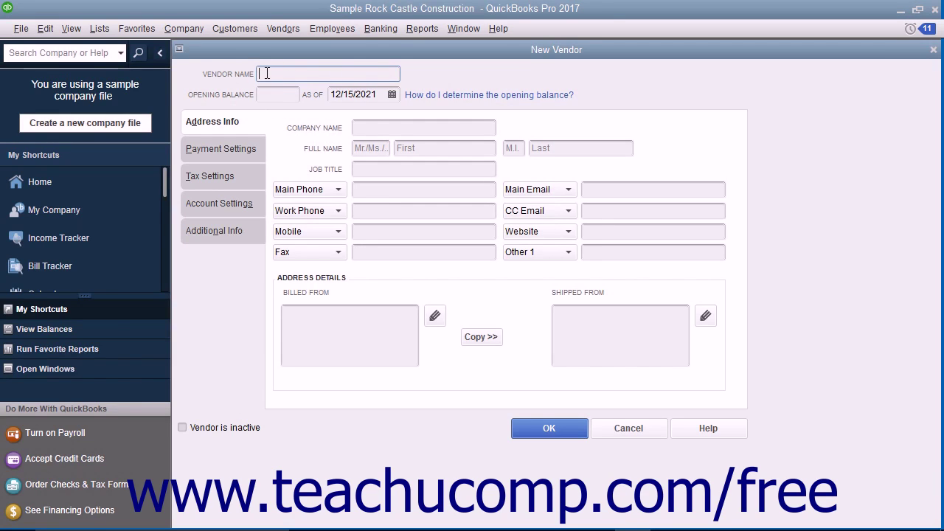
type("Anderson Electrical")
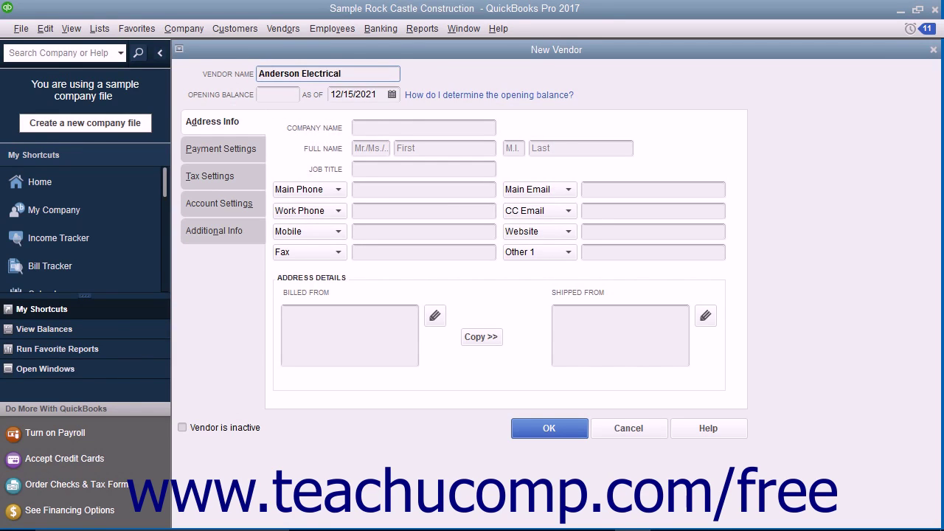
left_click(264, 96)
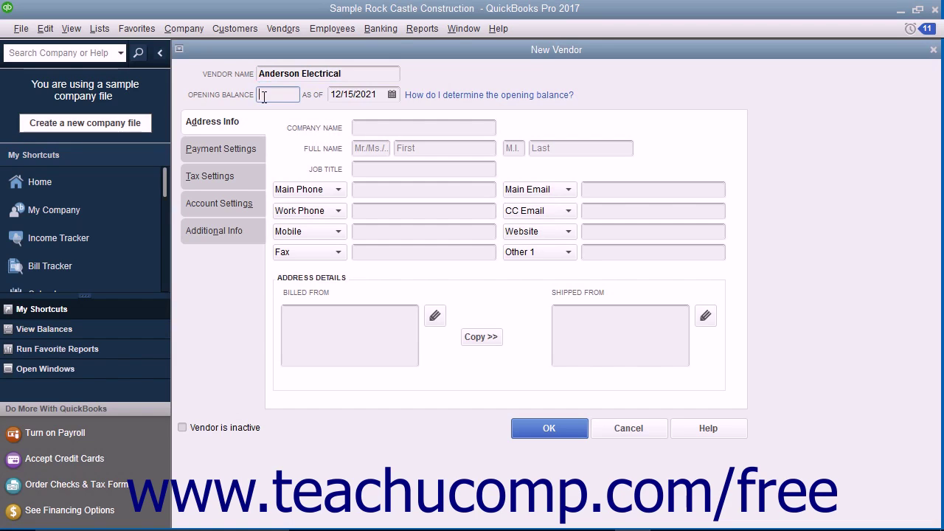
left_click(342, 99)
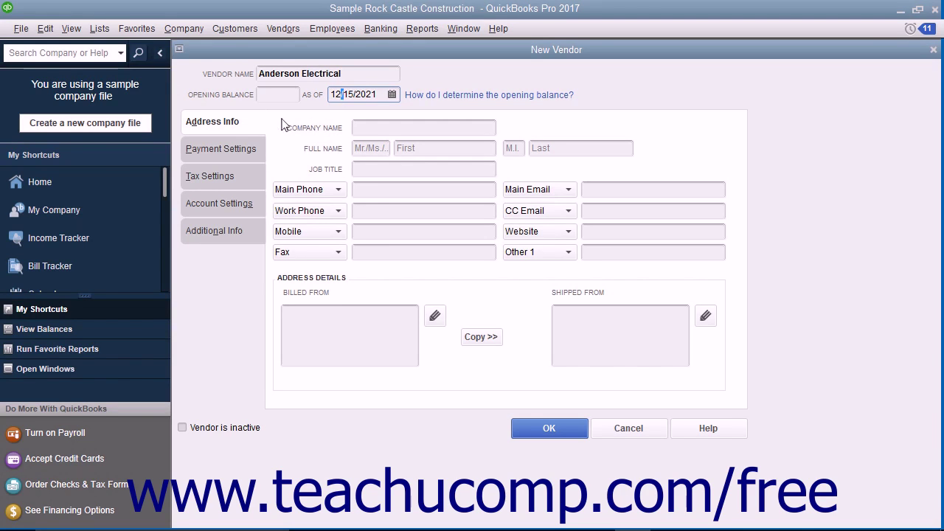
Copy the vendor name 'Anderson Electrical' into the Company Name field.
left_click(246, 122)
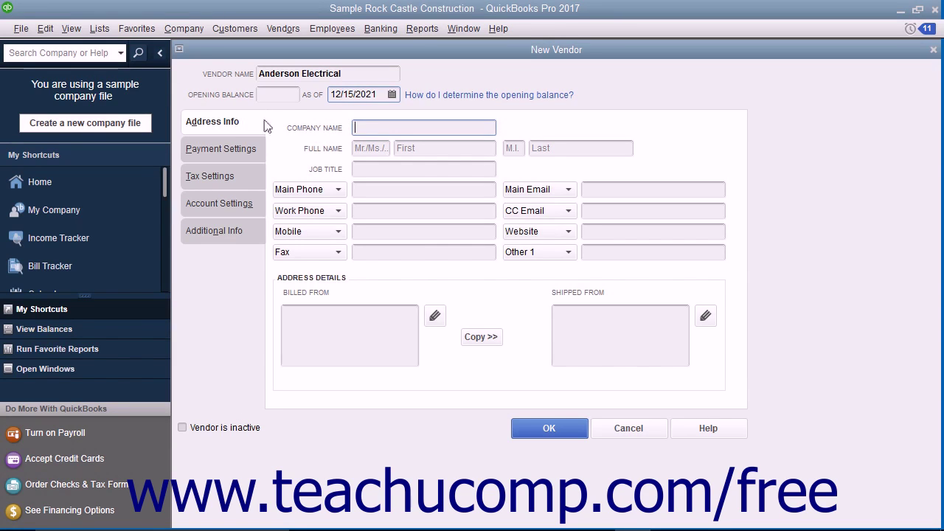
left_click(344, 73)
right_click(292, 73)
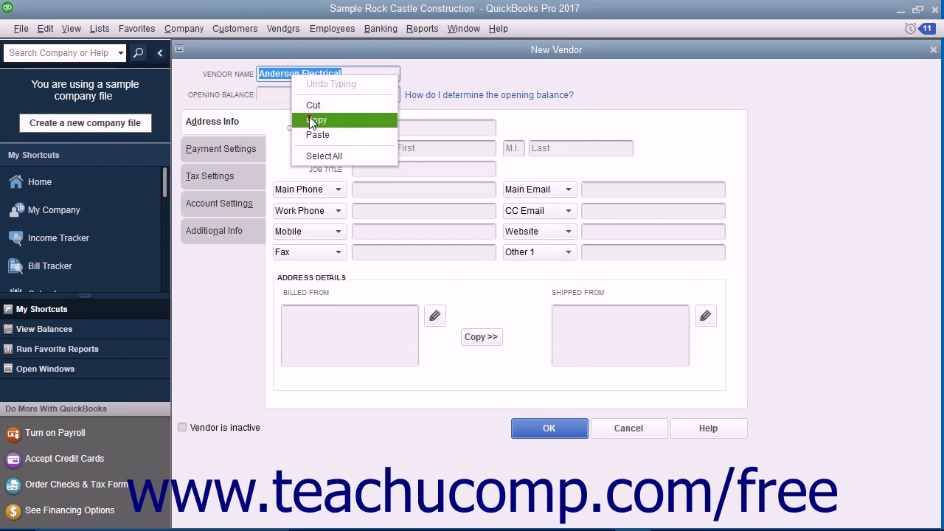
left_click(317, 119)
right_click(372, 128)
left_click(397, 189)
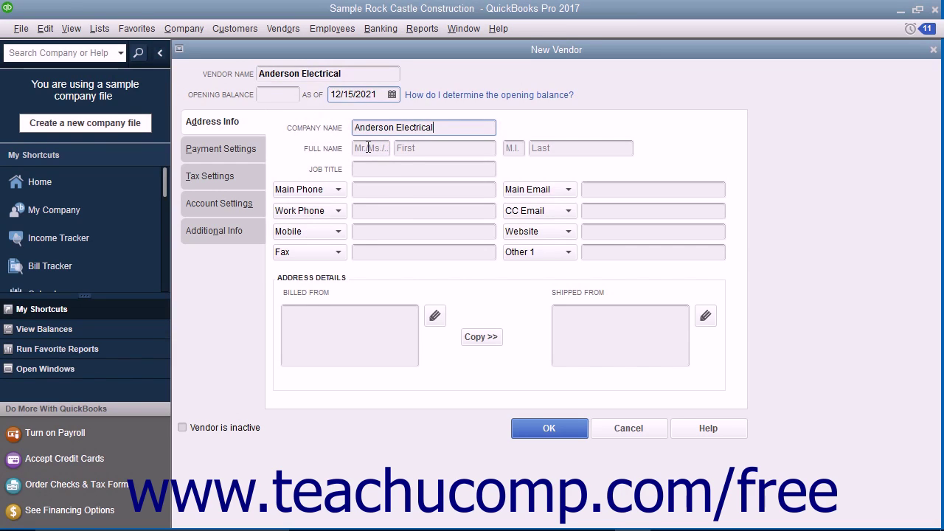
Enter the contact's full name with the title 'Mr.' plus first and last name.
left_click(368, 148)
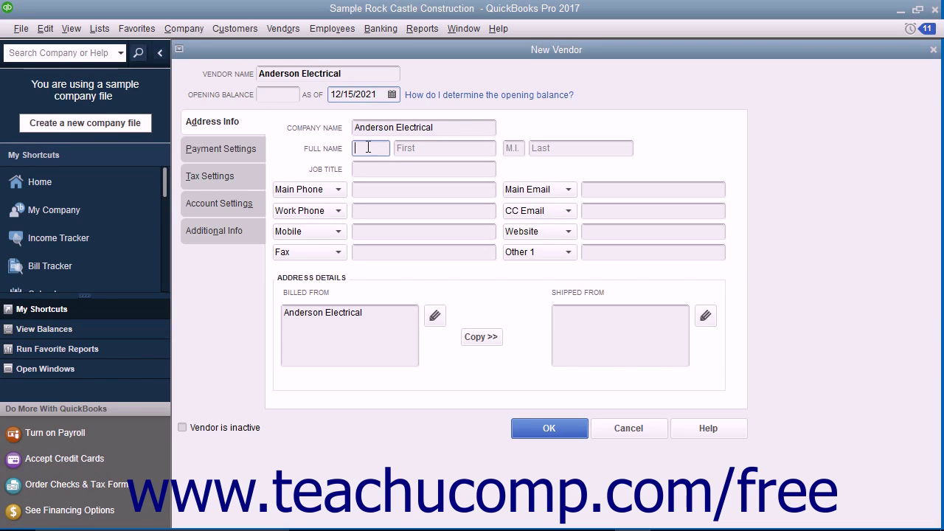
type("Mr.")
key("Tab")
key("Tab")
key("Tab")
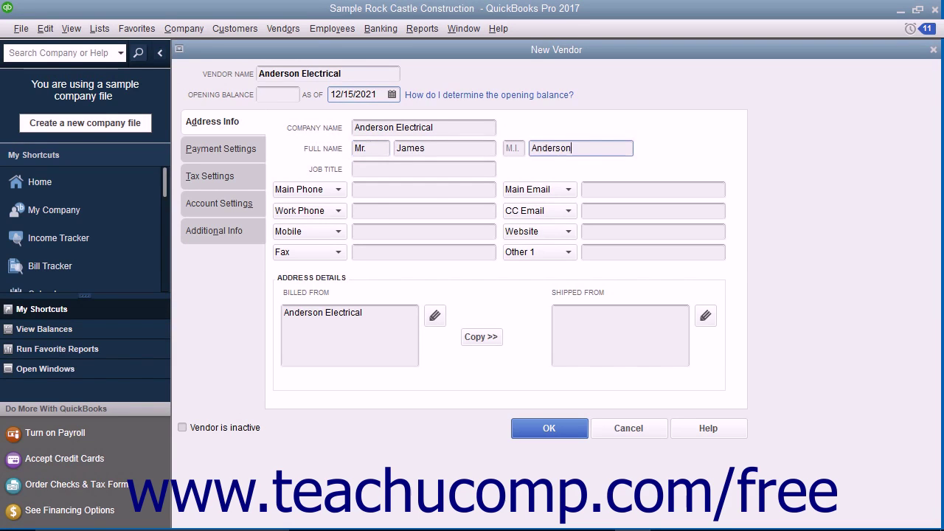
Enter 'Owner' as the contact's job title and review the Main Phone field options.
left_click(376, 169)
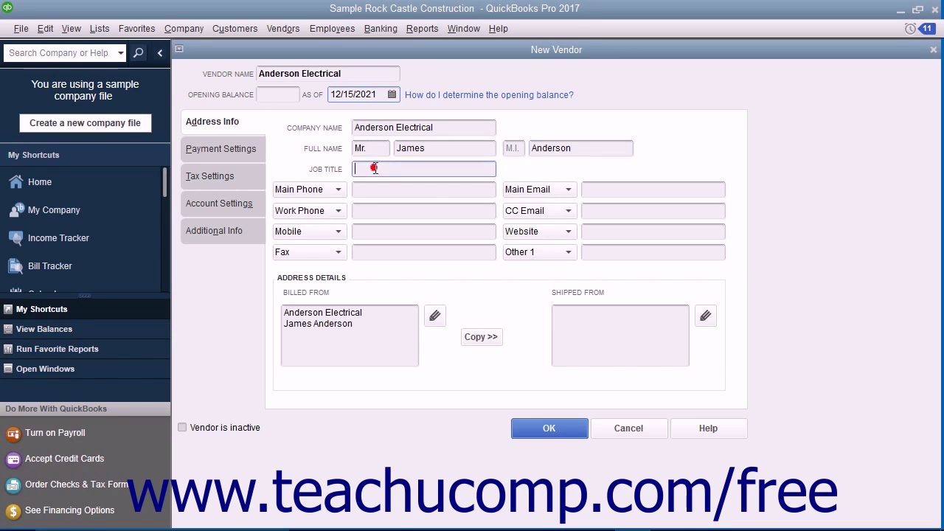
type("Owner")
left_click(338, 190)
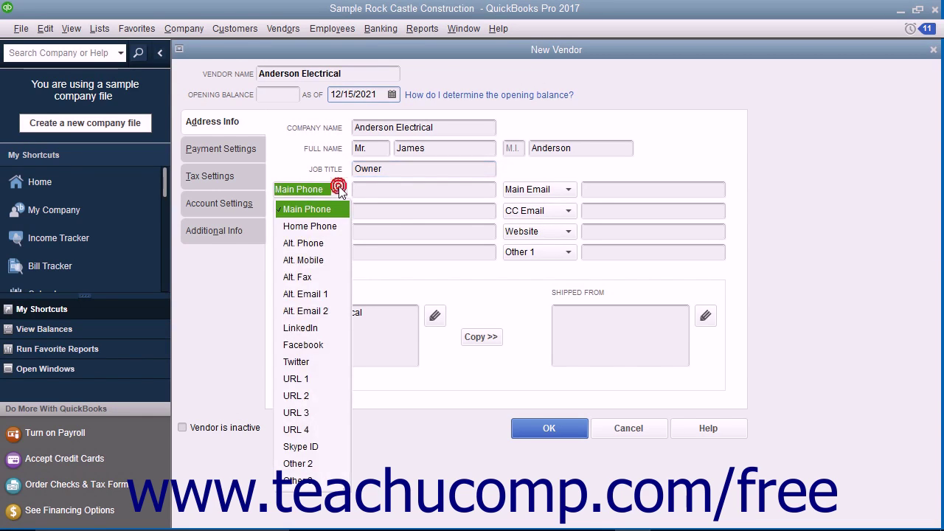
left_click(340, 191)
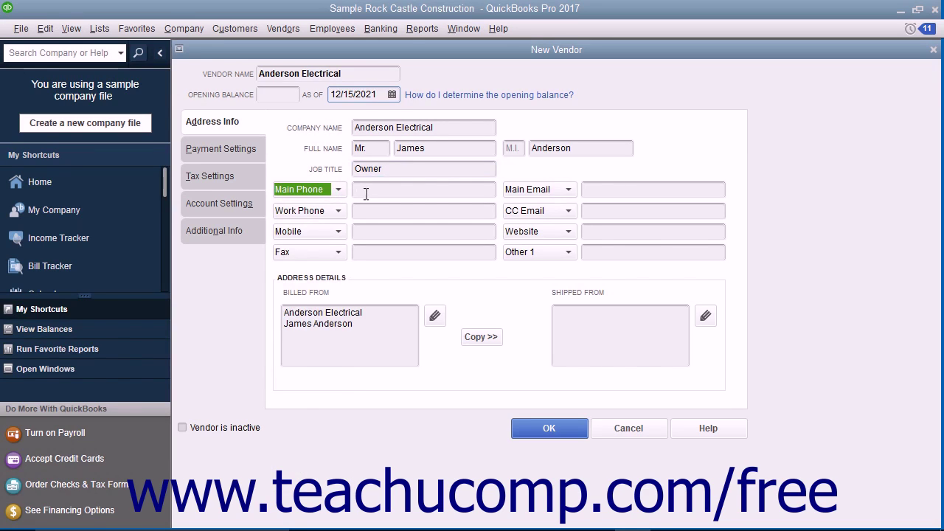
left_click(365, 193)
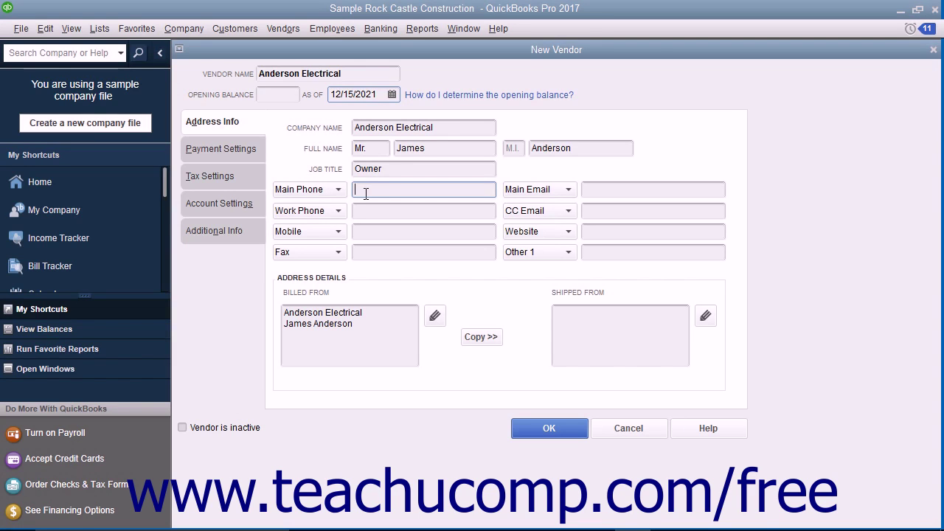
left_click(339, 190)
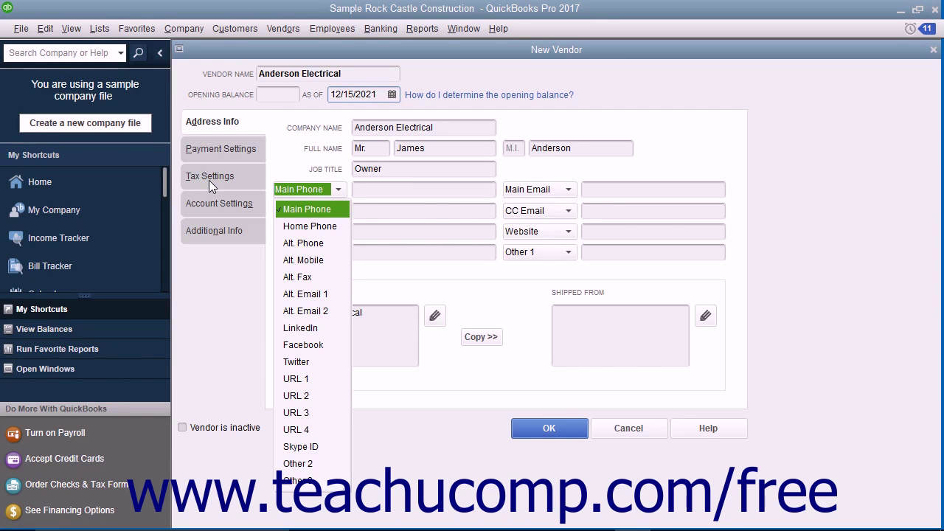
left_click(371, 190)
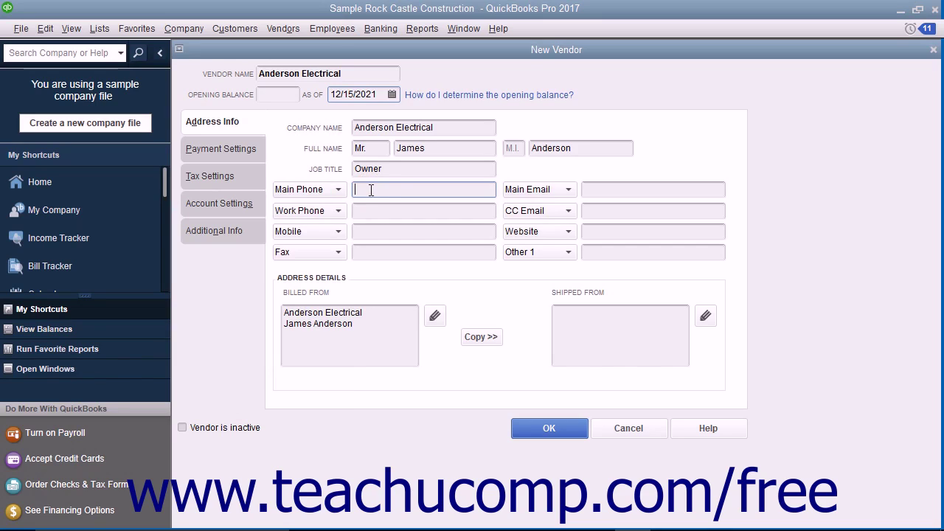
left_click(369, 327)
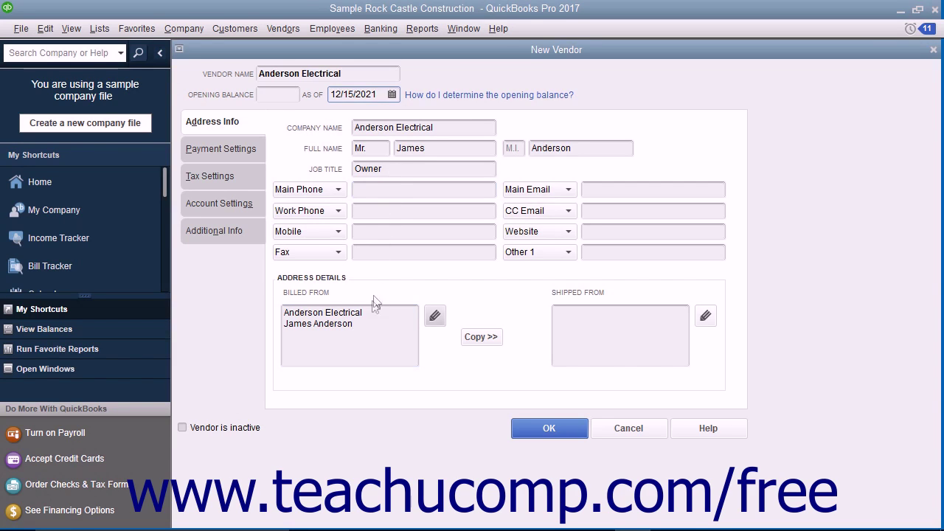
Fill in the billed-from address with the vendor's street, city, state and ZIP code.
left_click(358, 328)
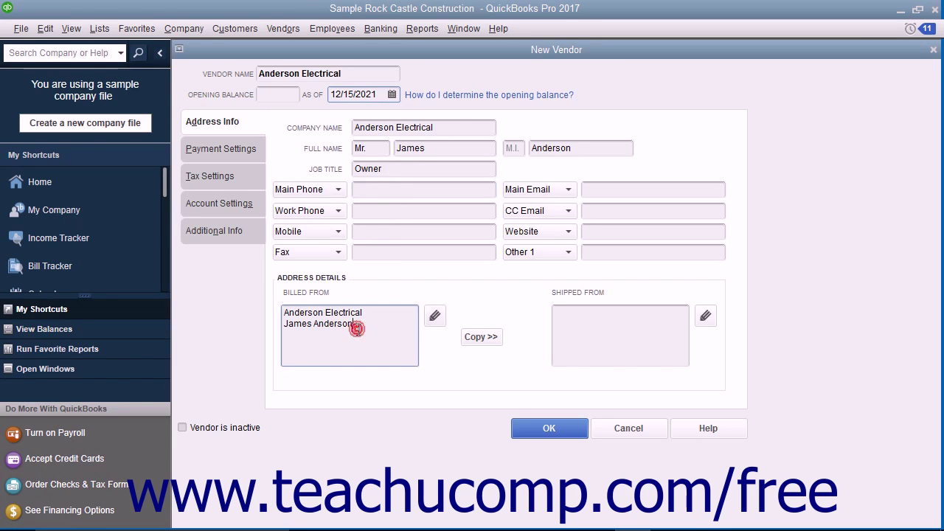
left_click(435, 317)
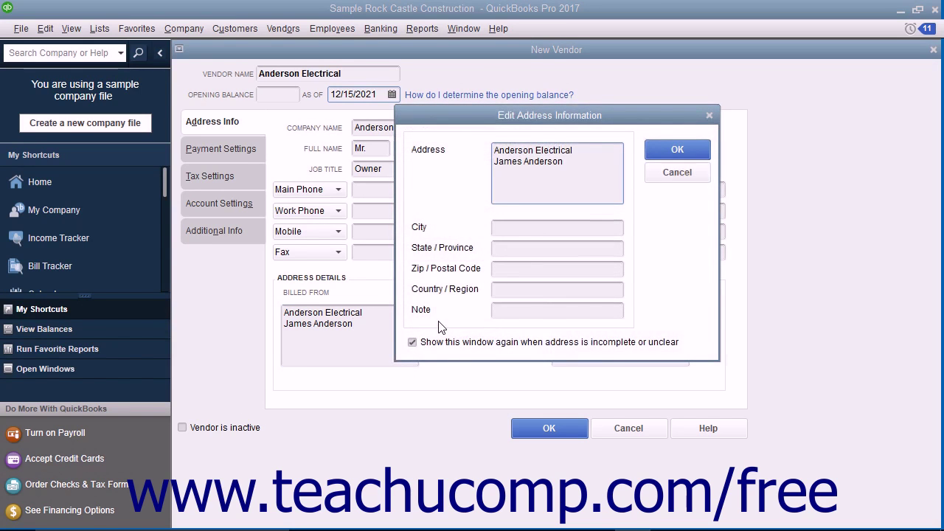
left_click(539, 191)
key("Return")
type("345 Current Cir.")
key("Tab")
type("Anytown")
key("Tab")
type("CA")
key("Tab")
type("90001")
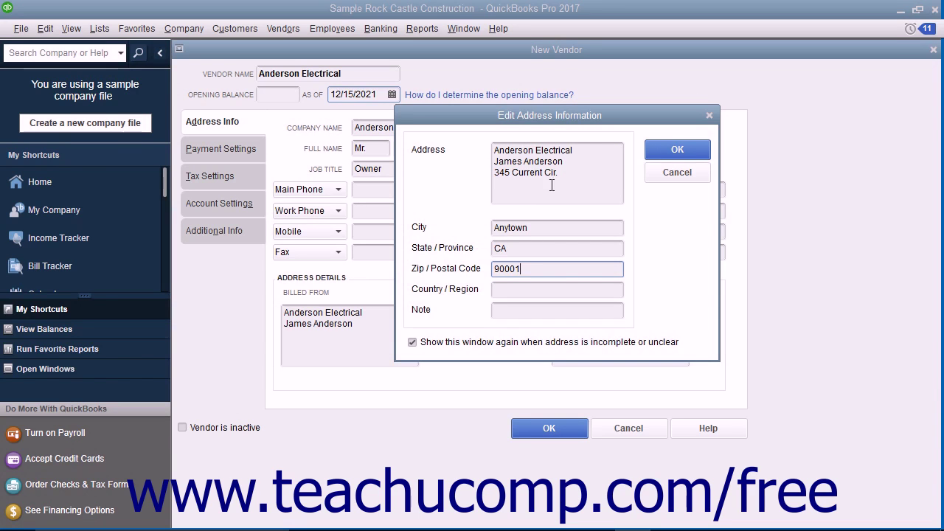
left_click(655, 152)
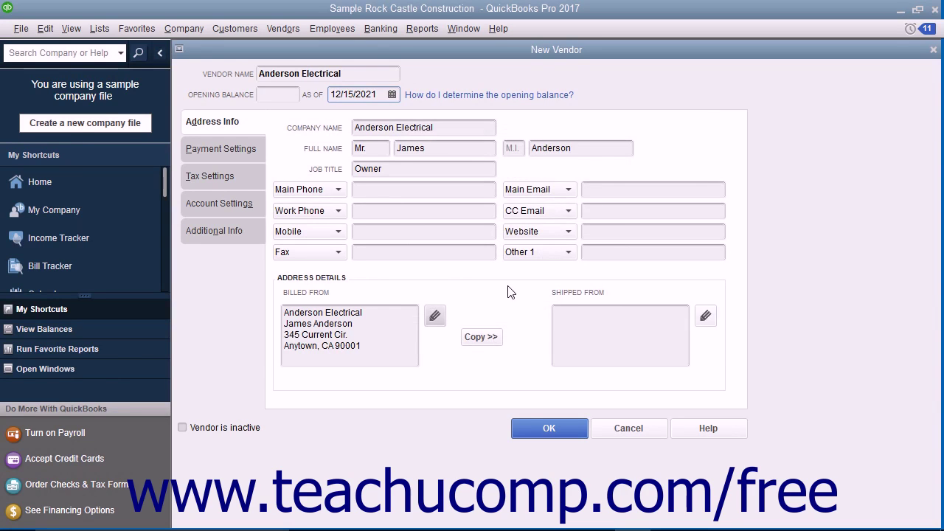
Copy the billing address into the shipped-from address and confirm it.
left_click(481, 337)
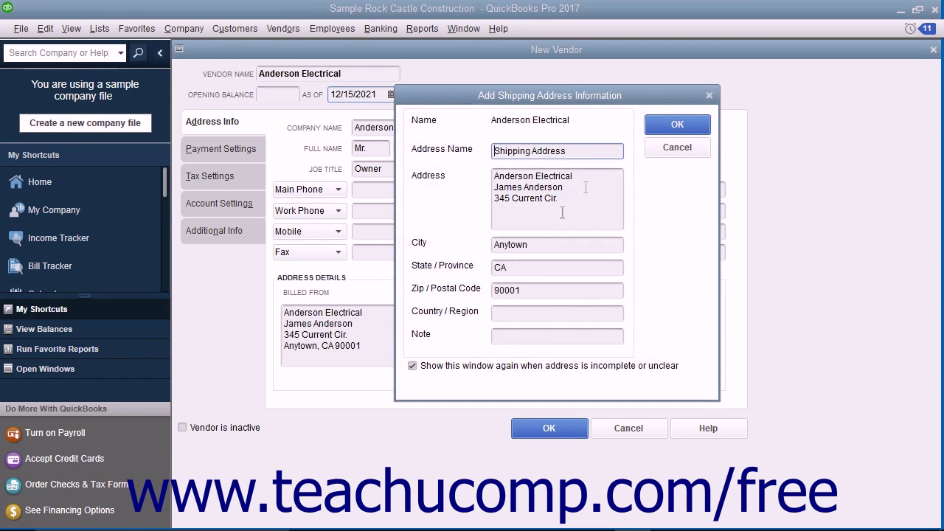
left_click(673, 125)
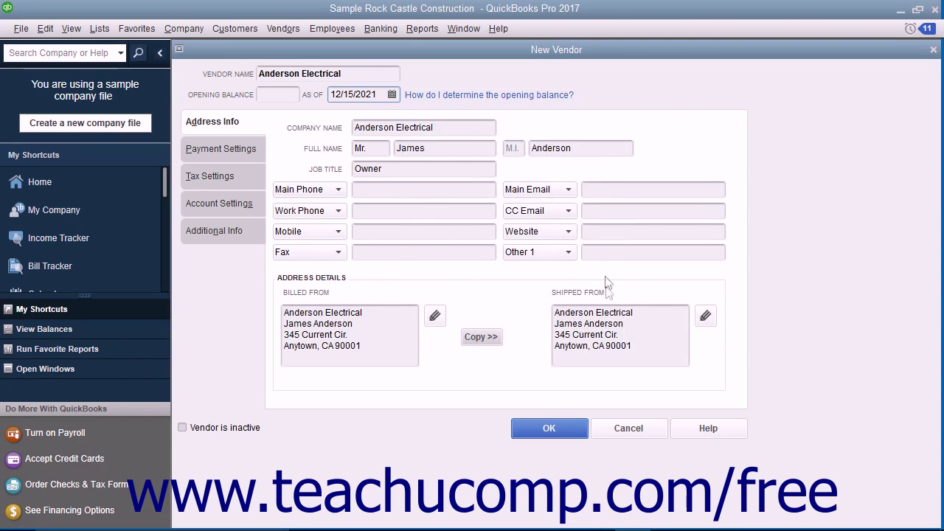
left_click(639, 347)
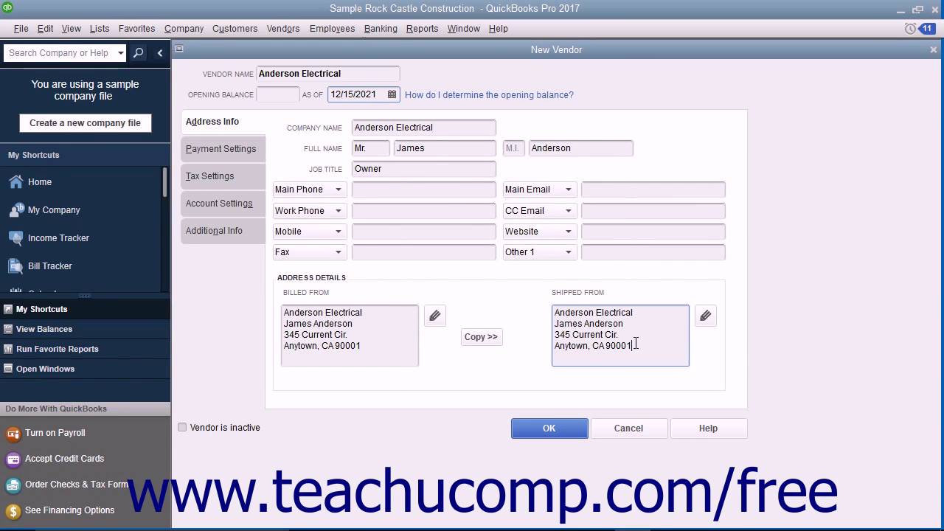
Choose Net 30 as the vendor's payment terms on the Payment Settings page.
left_click(250, 151)
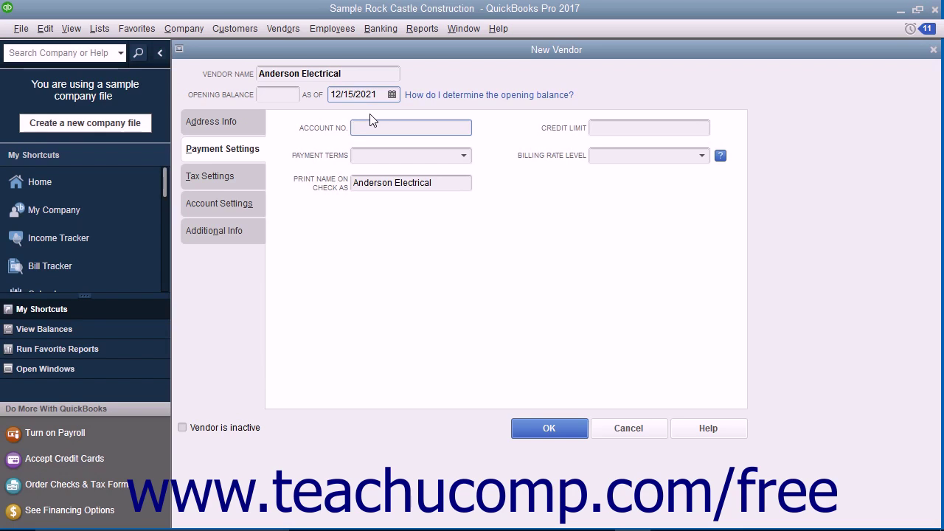
left_click(597, 127)
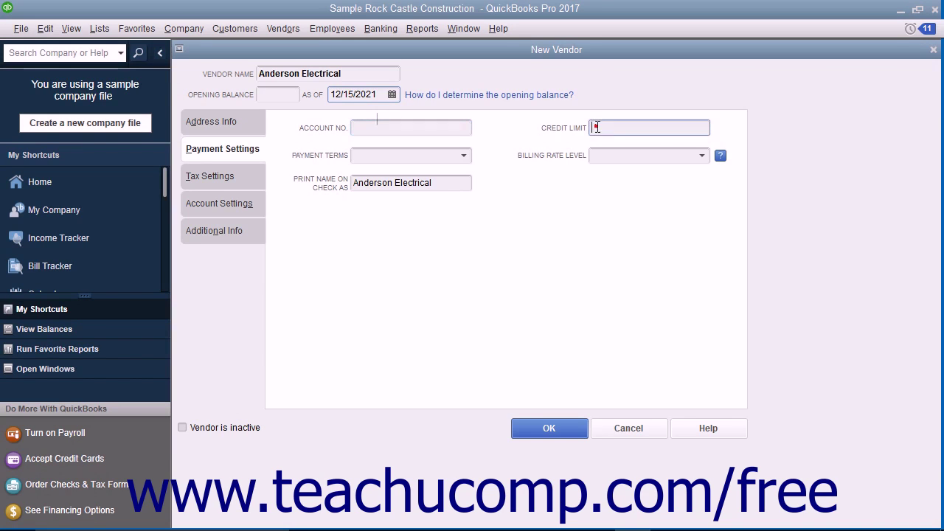
left_click(465, 157)
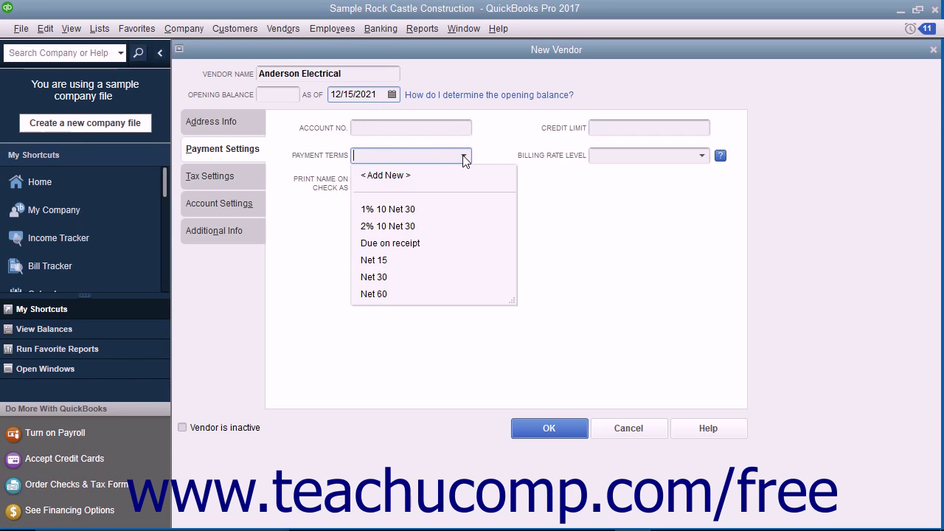
left_click(392, 277)
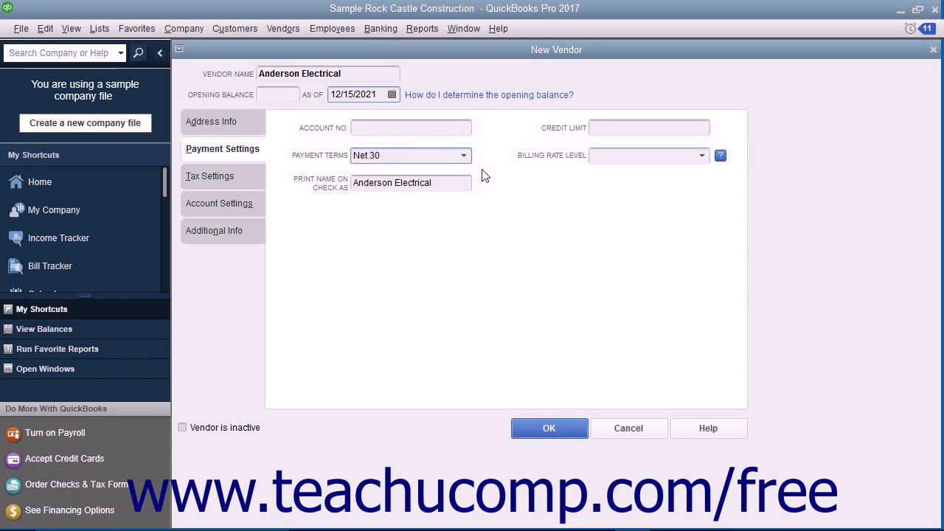
left_click(447, 184)
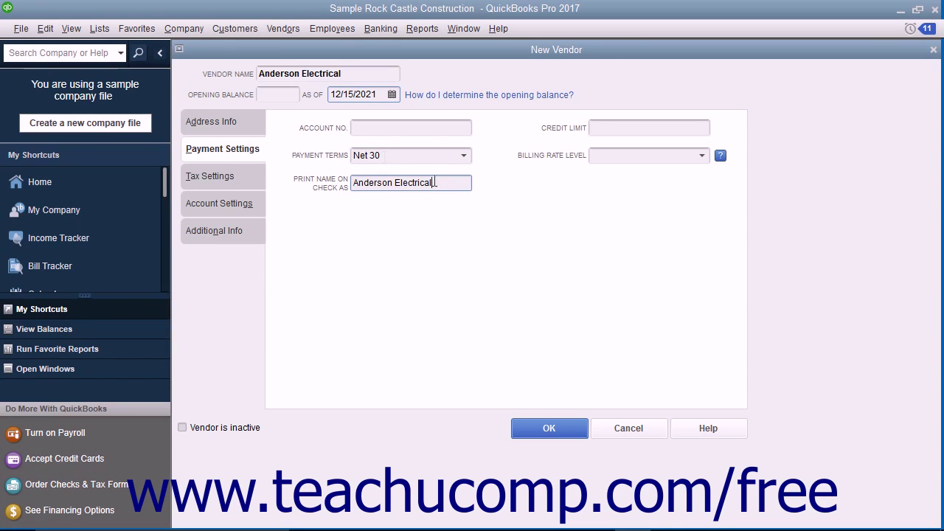
left_click(243, 180)
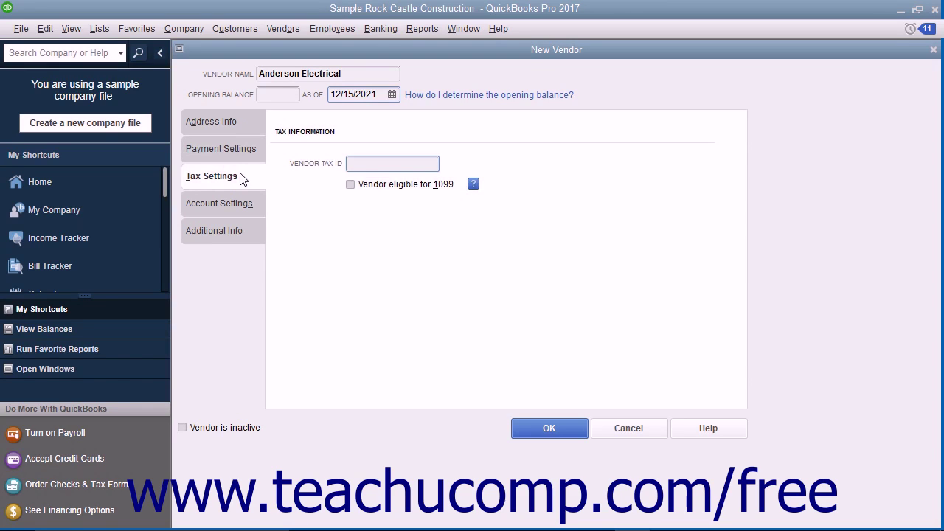
Enter the vendor tax ID and tick 'Vendor eligible for 1099'.
left_click(359, 165)
left_click(350, 186)
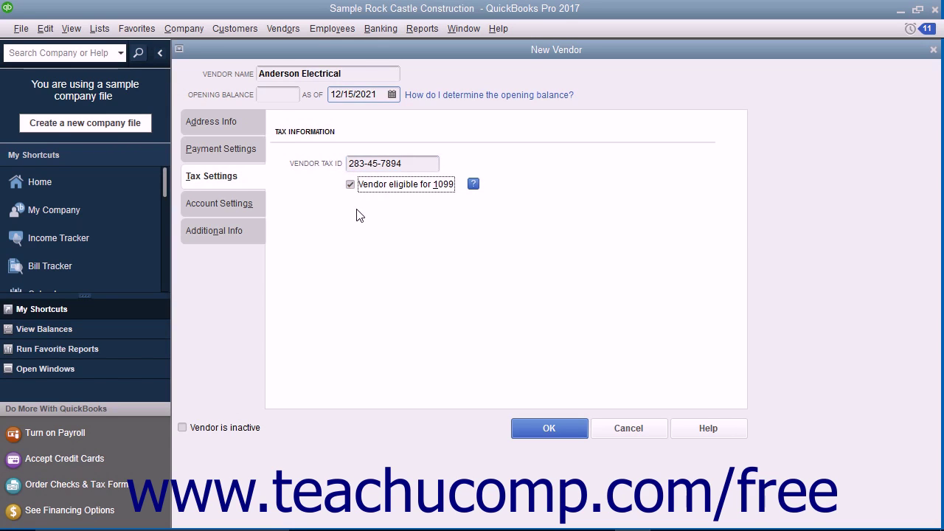
left_click(247, 211)
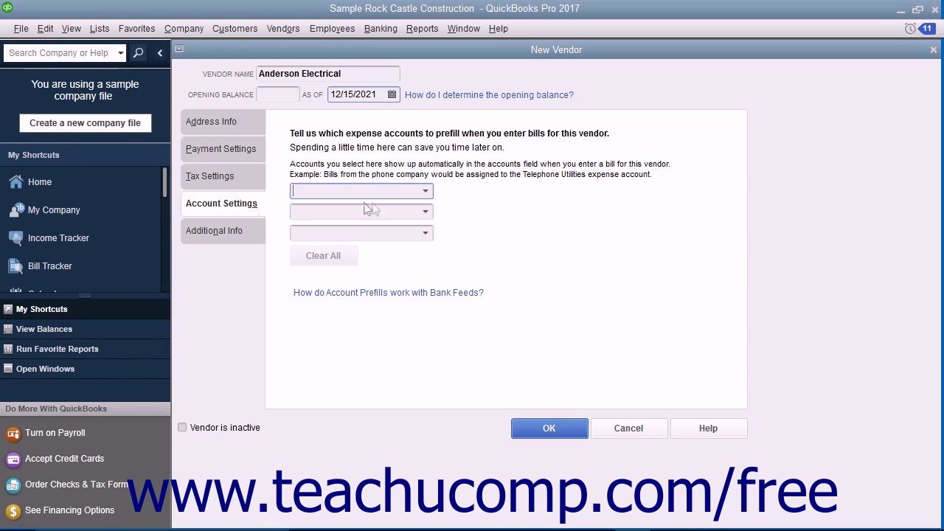
Select Job Expenses:54500 Subcontractors as the prefilled expense account for this vendor's bills.
left_click(426, 192)
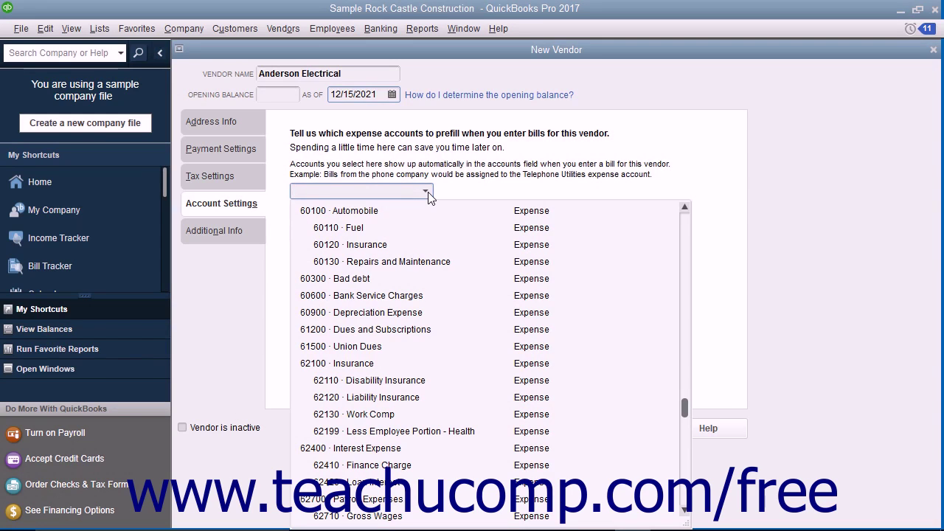
scroll(428, 235, "up", 3)
left_click(413, 294)
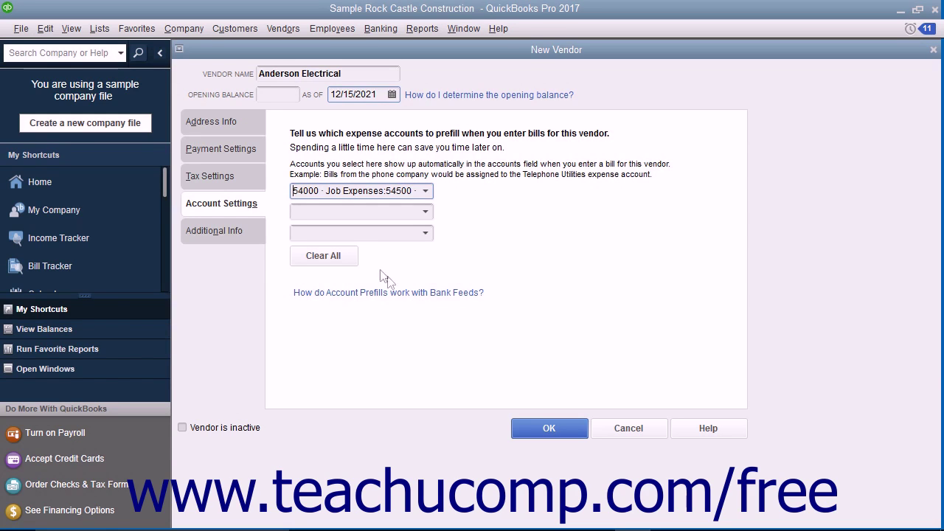
left_click(251, 233)
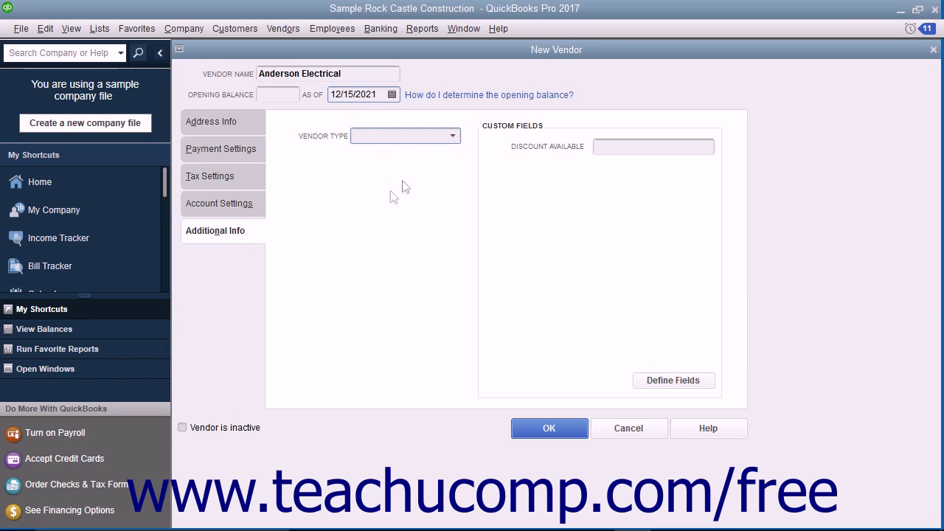
Set the vendor type to Subcontractors and save Anderson Electrical with OK.
left_click(454, 137)
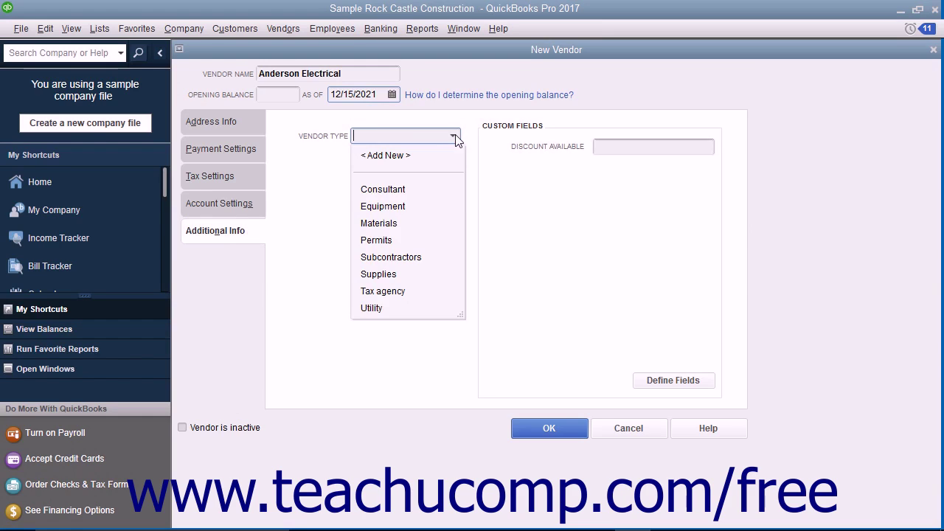
left_click(391, 257)
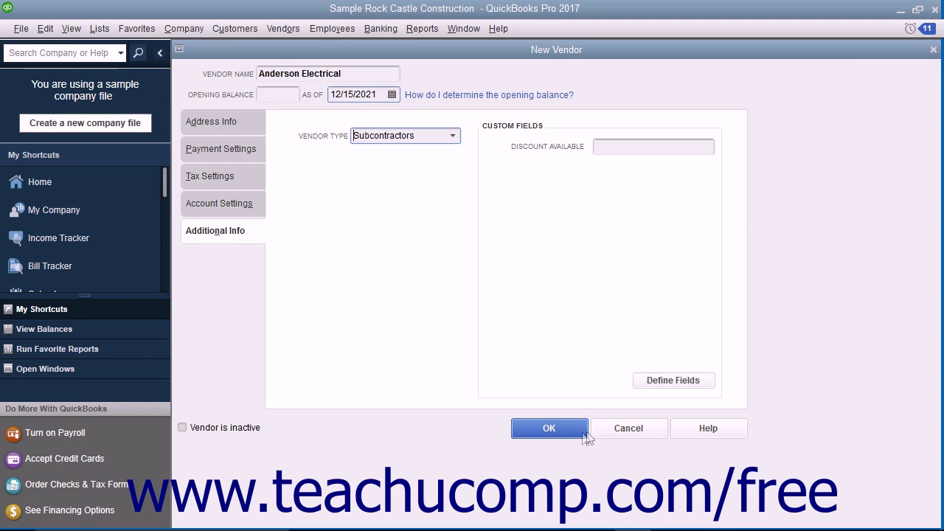
left_click(548, 429)
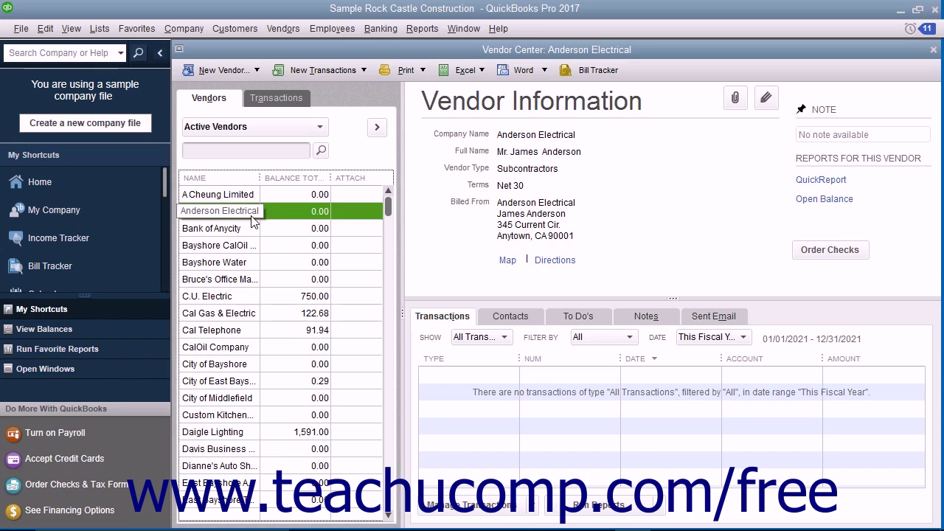
Edit Anderson Electrical to enter the main phone number, fix its missing digit, and save.
left_click(765, 99)
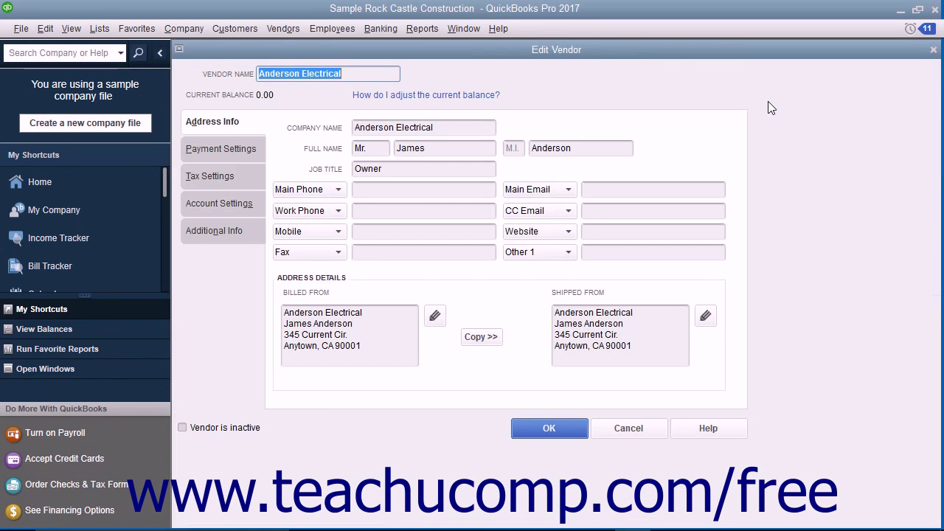
left_click(425, 189)
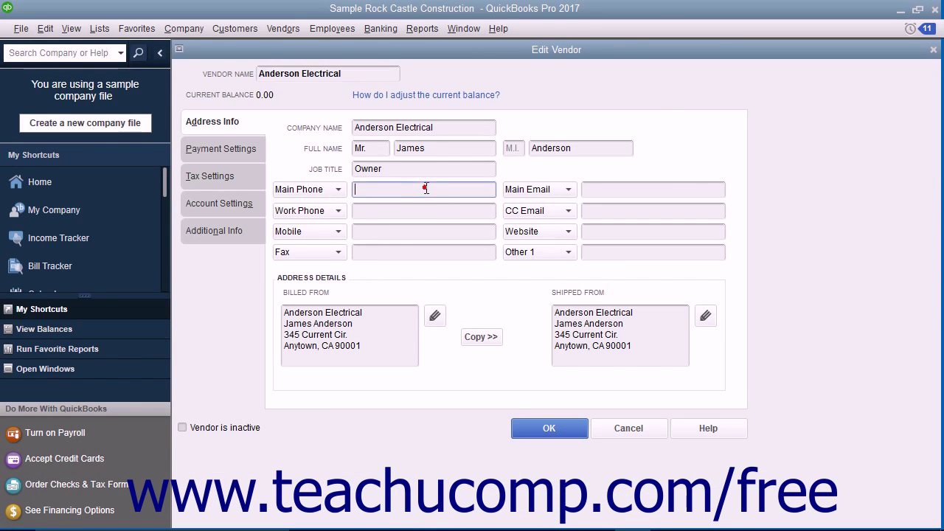
left_click(361, 190)
type("5")
left_click(558, 428)
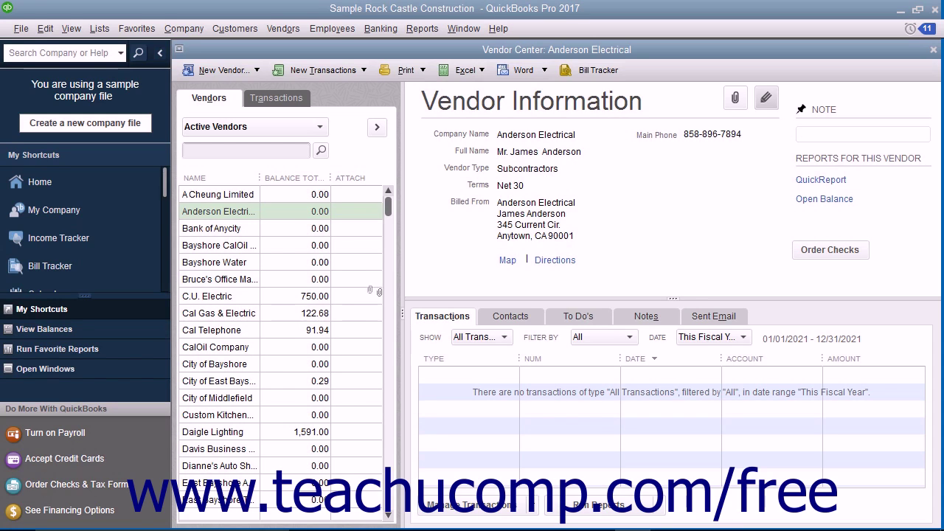
left_click(219, 215)
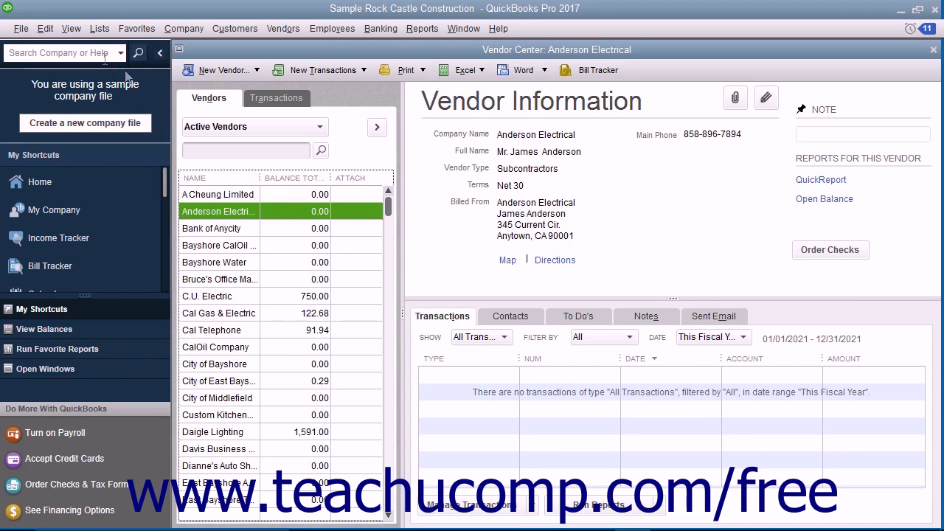
Delete the vendor Anderson Electrical with Edit > Delete Vendor and confirm the deletion.
left_click(45, 28)
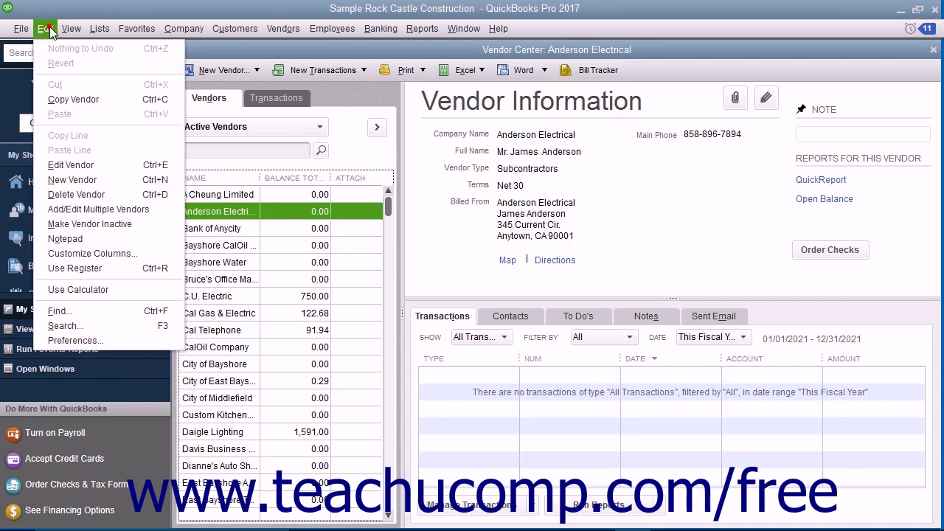
left_click(86, 196)
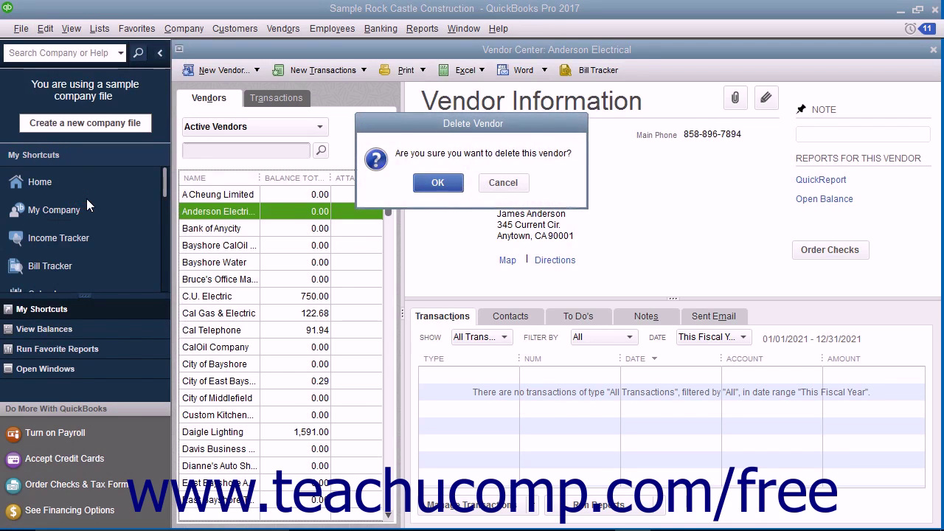
left_click(437, 184)
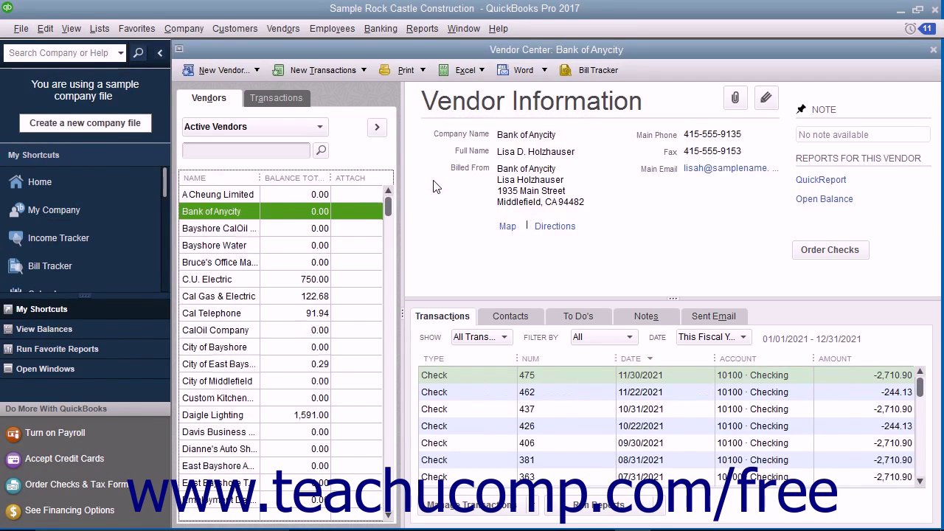